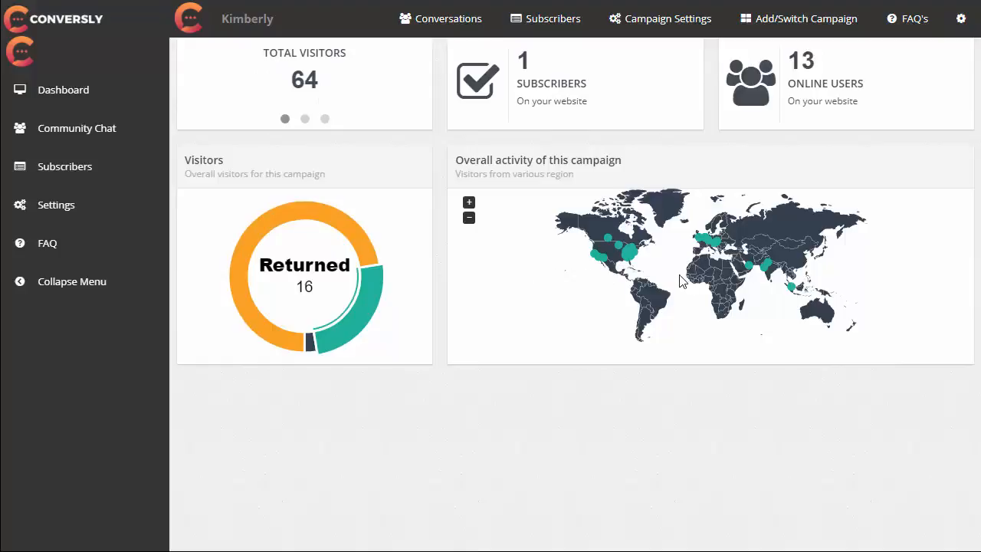
Review the dashboard's visitor statistics and activity map, and open the campaign's general settings.
scroll(679, 283, up, 2)
scroll(680, 282, down, 2)
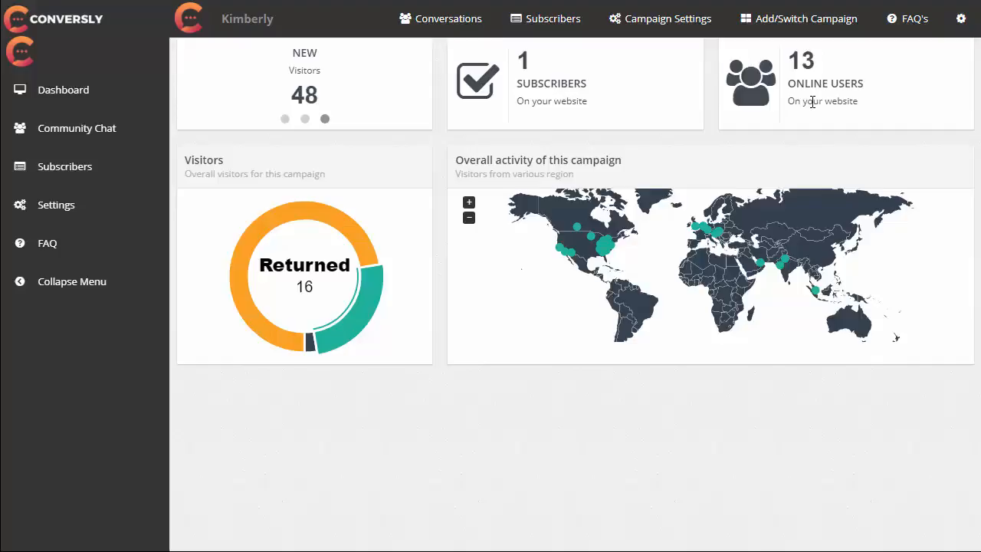
click(663, 34)
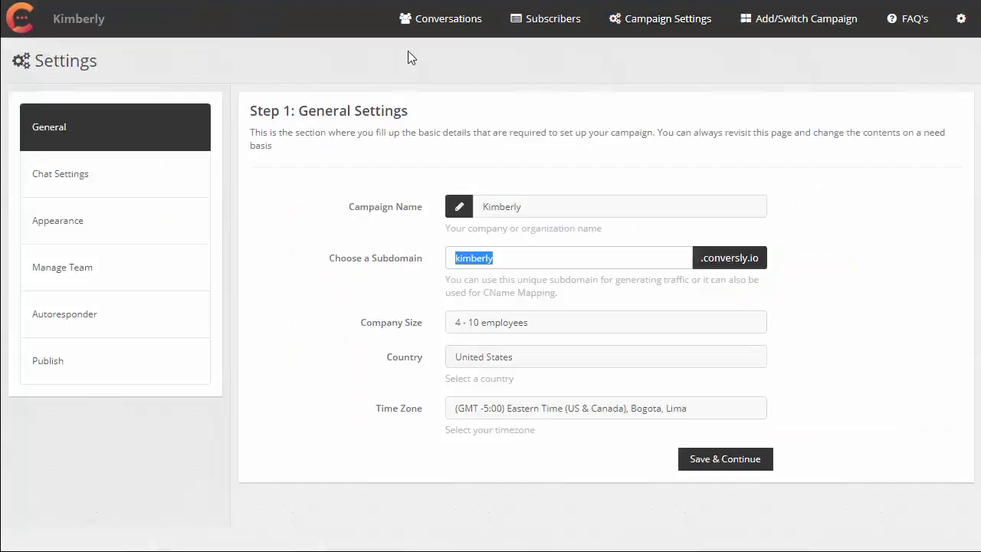
click(408, 51)
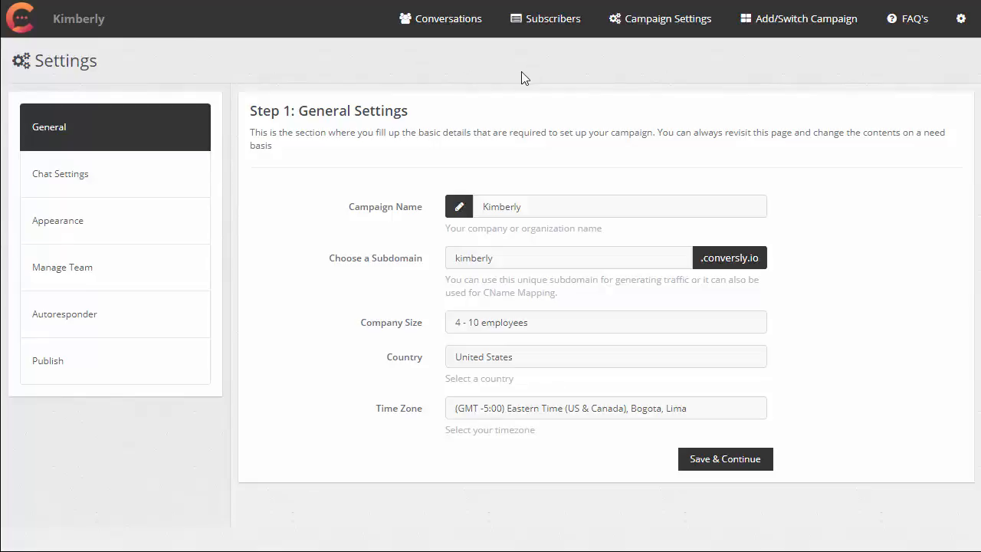
View the community page at the campaign's subdomain and select its web address, returning to full-screen view.
click(542, 258)
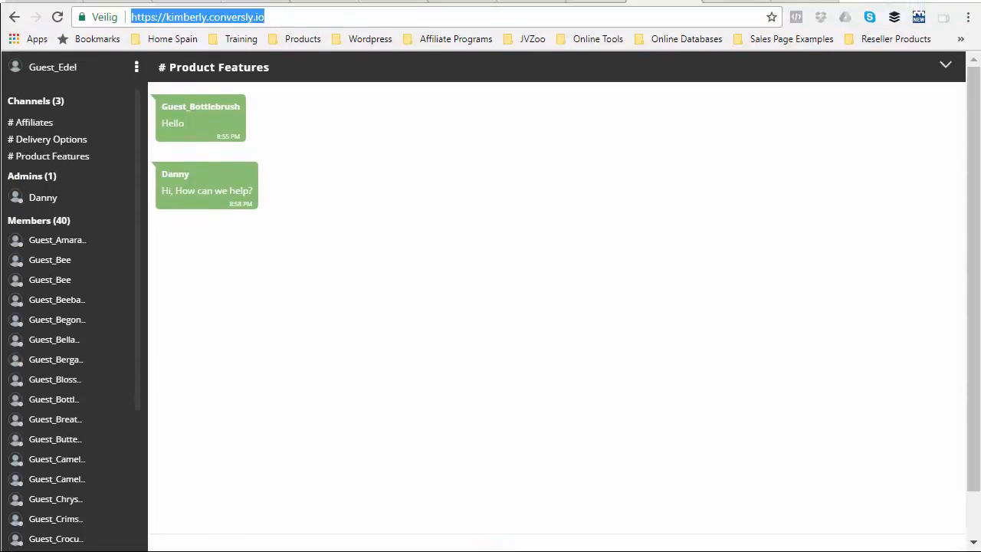
click(273, 17)
drag(272, 16, 74, 20)
key(F11)
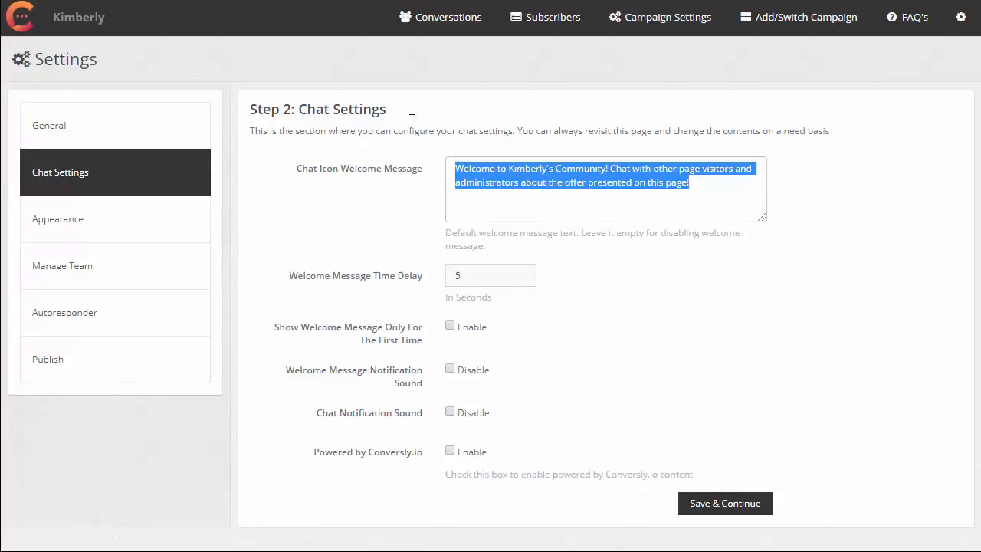
Highlight the Chat Settings heading and the full chat icon welcome message.
drag(292, 109, 405, 103)
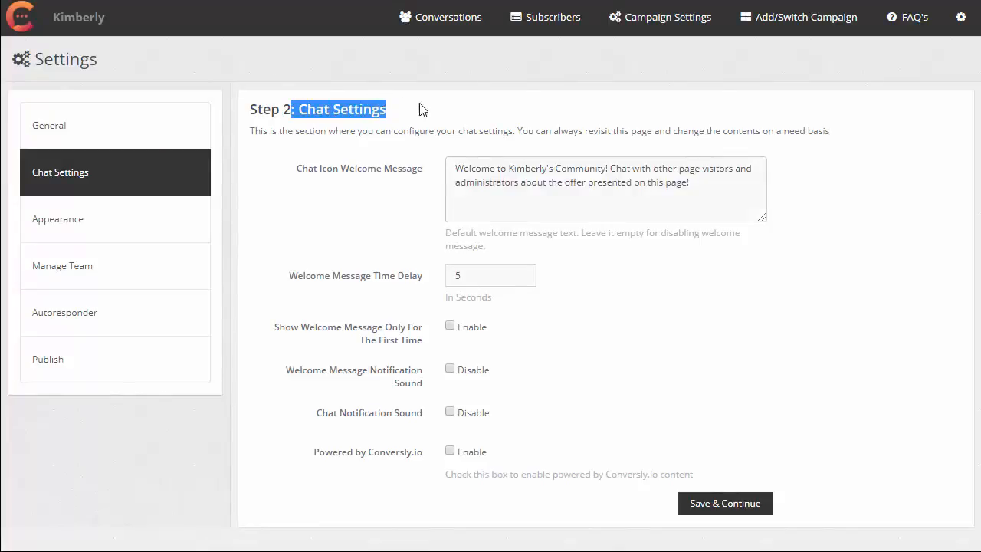
drag(460, 169, 726, 193)
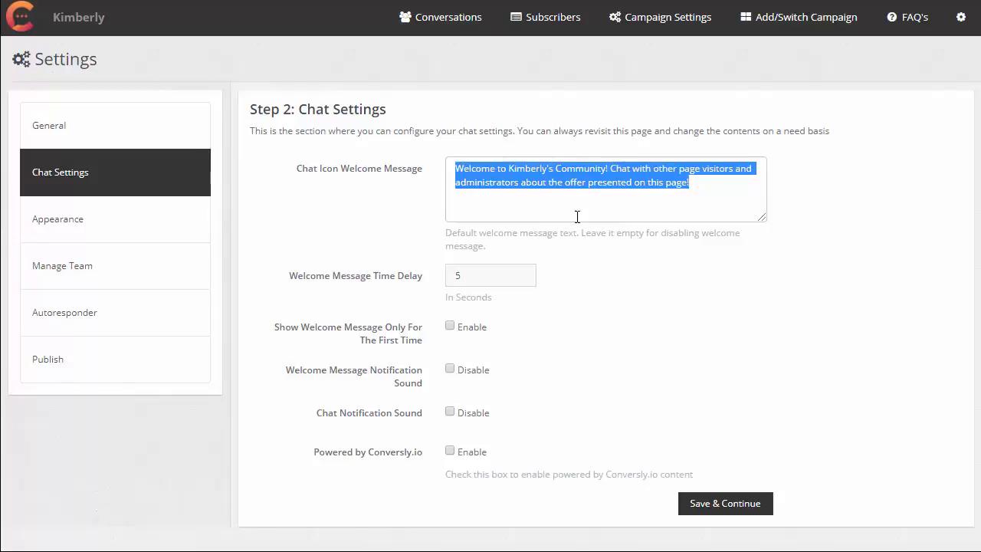
Try adjusting the welcome message time delay and the option to show the message only for the first time.
click(498, 277)
click(520, 279)
click(521, 273)
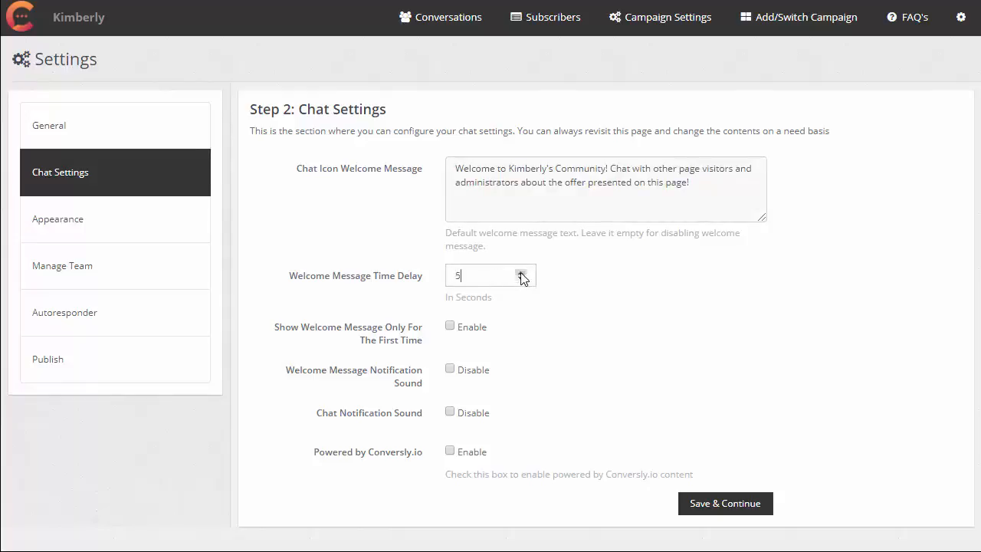
click(521, 280)
click(521, 272)
click(450, 327)
click(451, 328)
Highlight the Chat Notification Sound and Powered by Conversly.io option labels in the chat settings.
drag(314, 417, 426, 420)
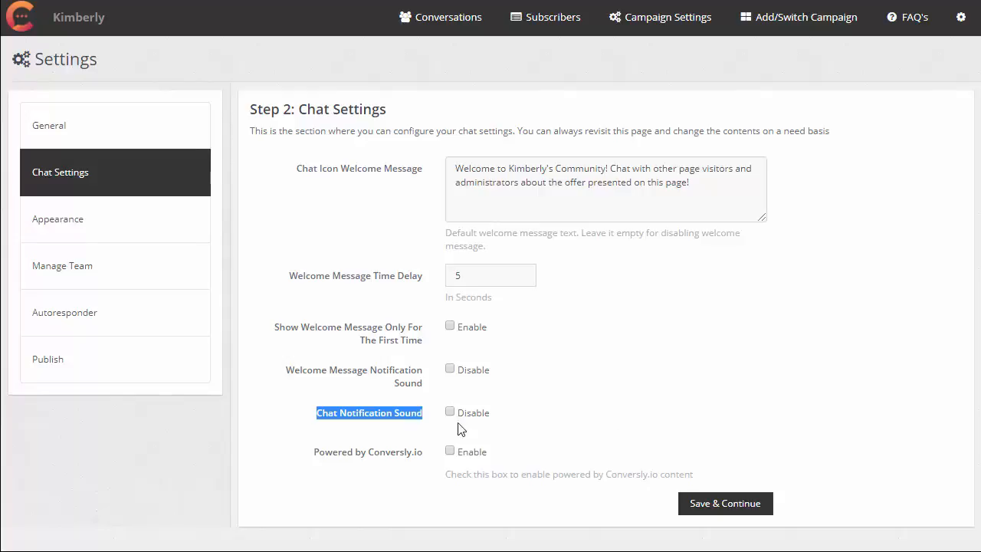
click(326, 459)
drag(324, 453, 395, 455)
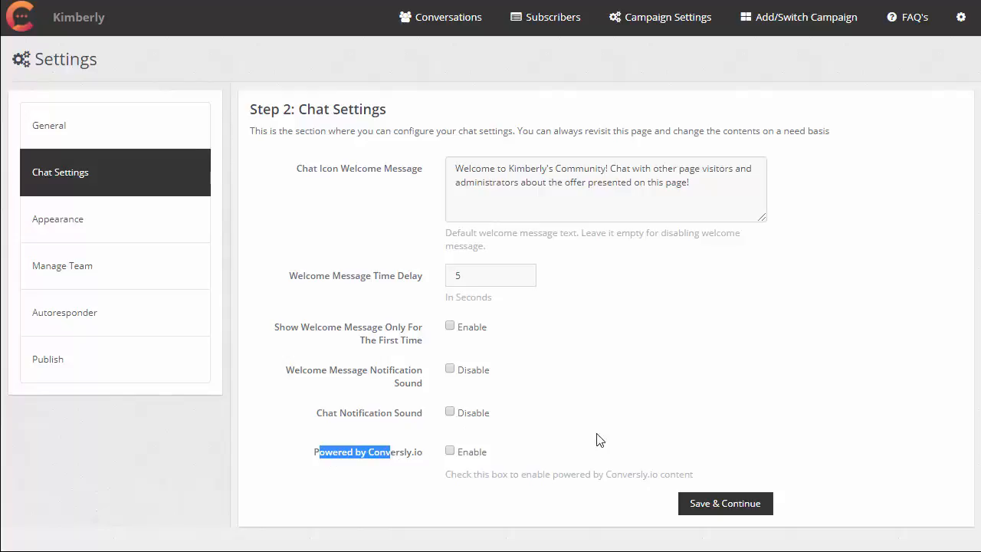
click(663, 393)
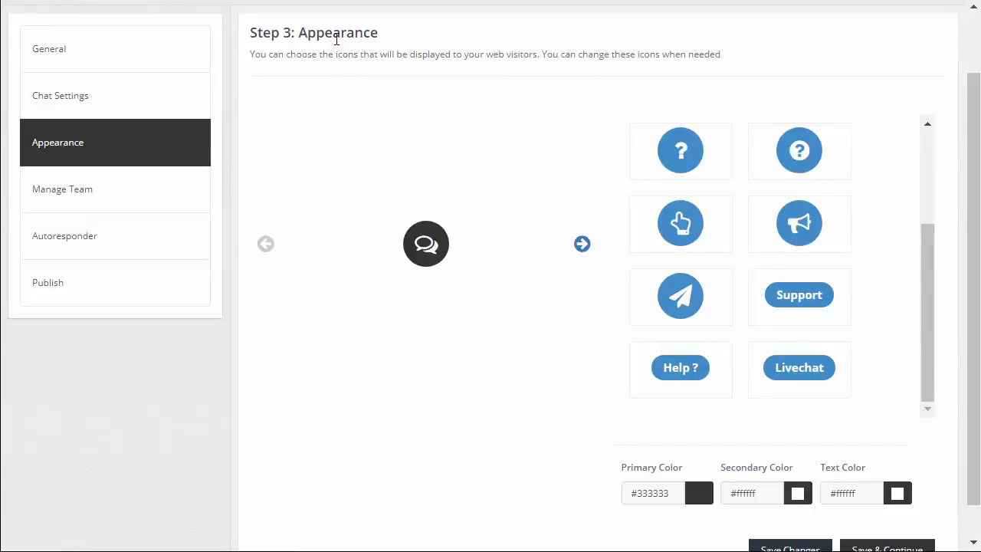
Examine the available chat icon styles and the primary, secondary and text color fields in the appearance settings.
scroll(772, 184, down, 1)
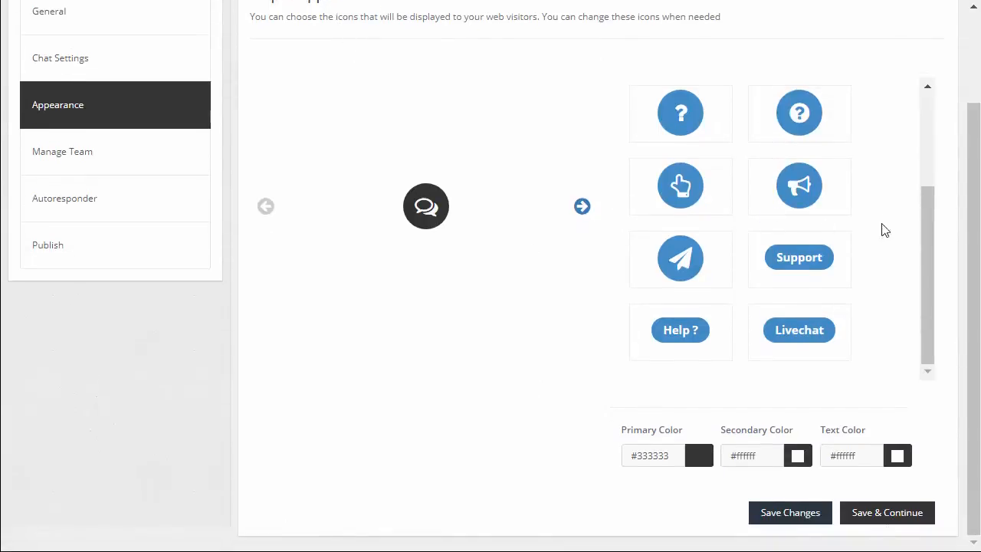
scroll(874, 227, up, 3)
scroll(872, 227, up, 1)
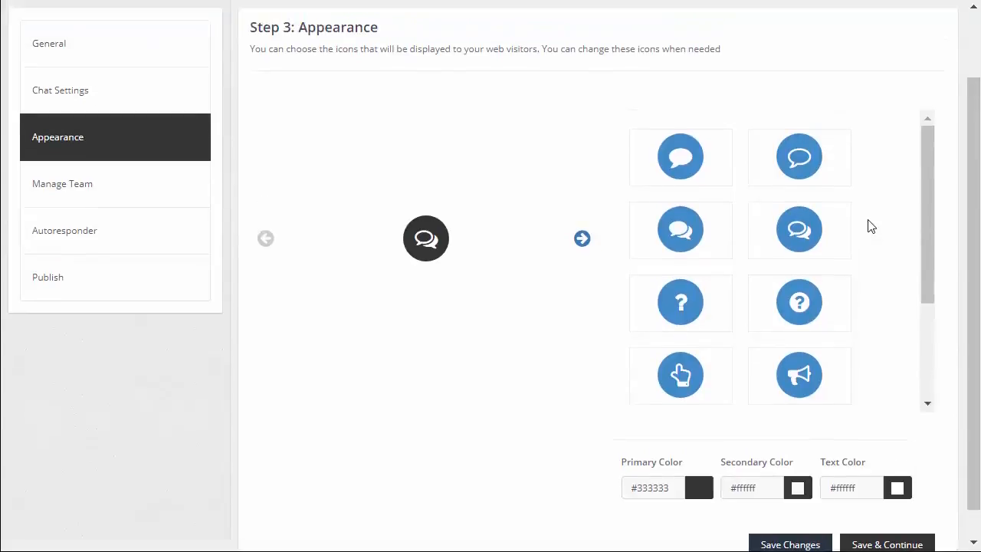
scroll(872, 226, up, 1)
scroll(864, 264, down, 2)
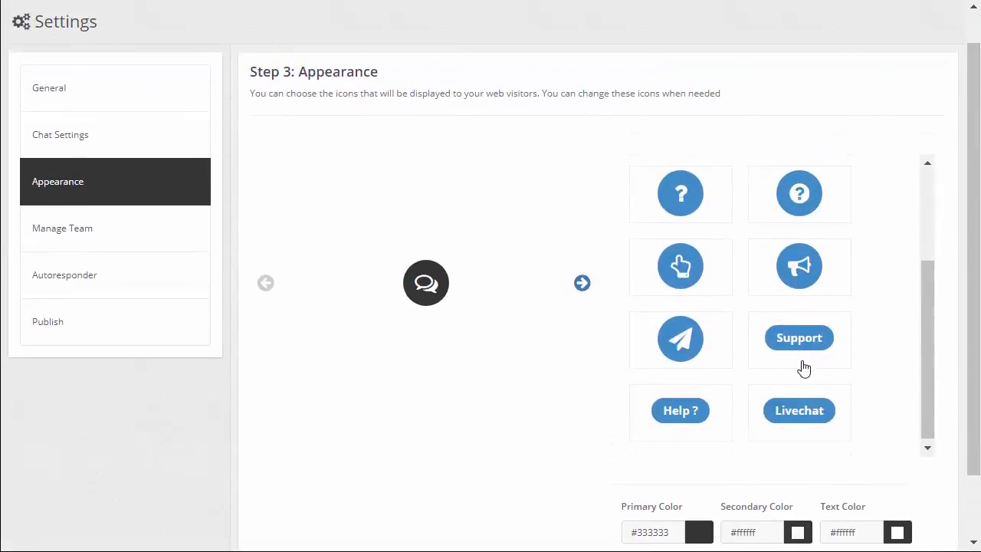
scroll(803, 366, up, 2)
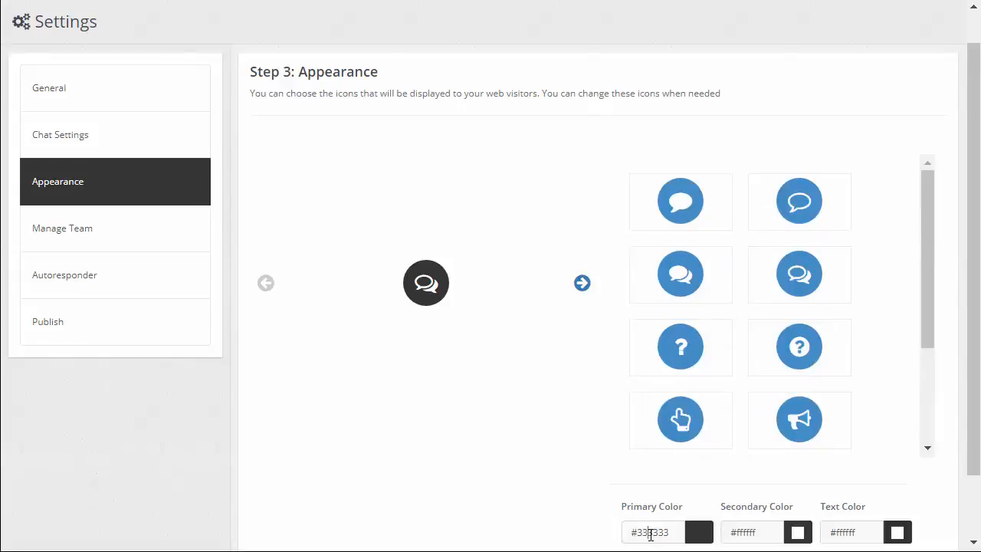
click(745, 530)
click(843, 530)
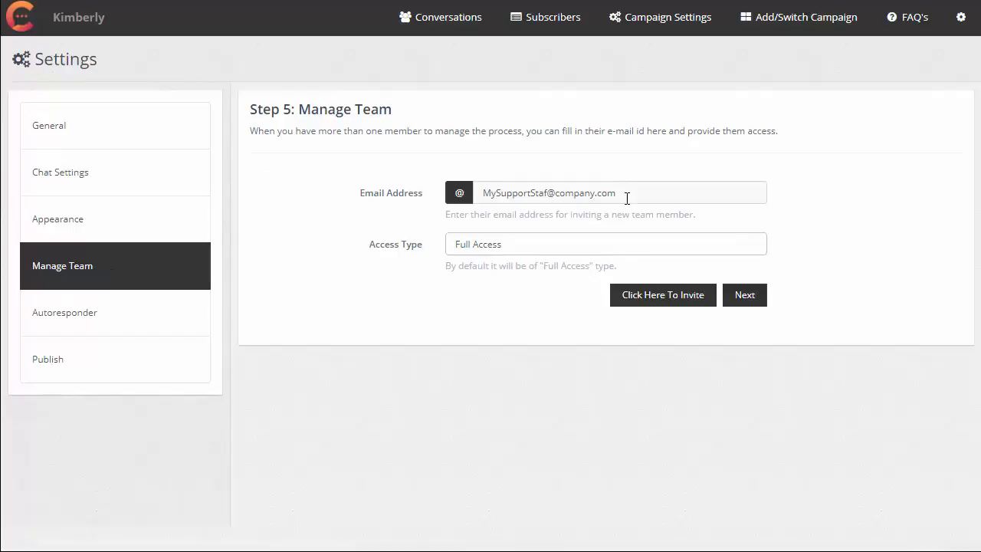
View the access type choices for inviting a new team member.
click(582, 250)
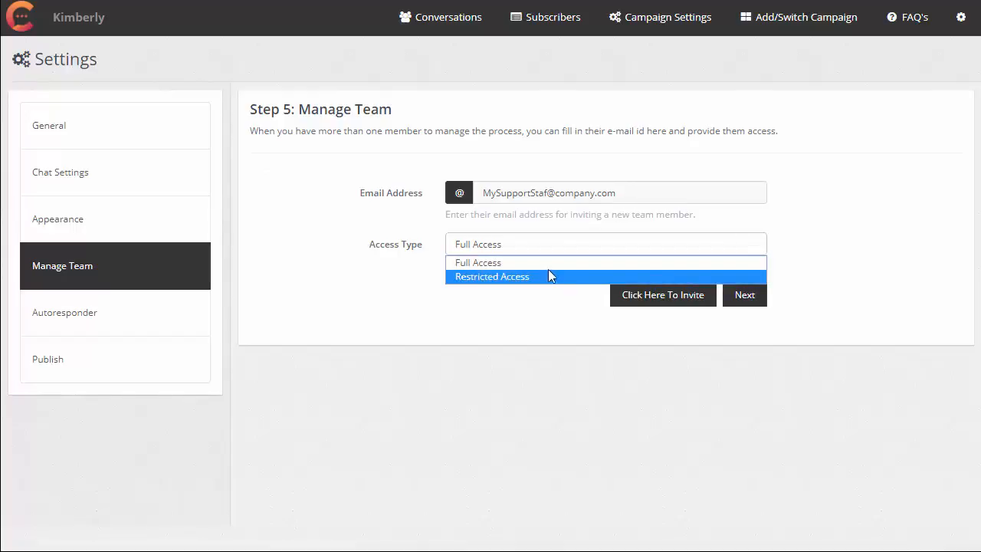
click(553, 253)
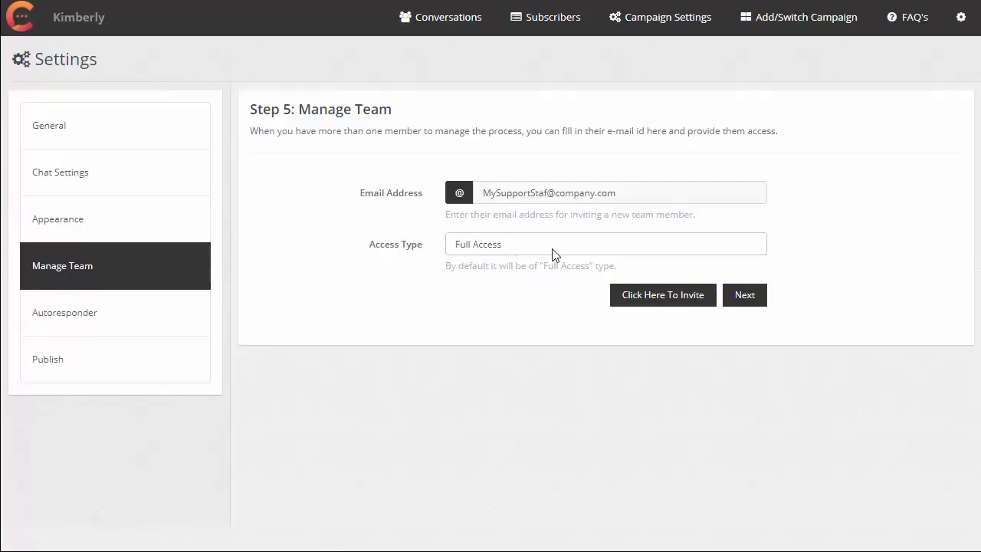
click(553, 253)
click(553, 253)
click(553, 253)
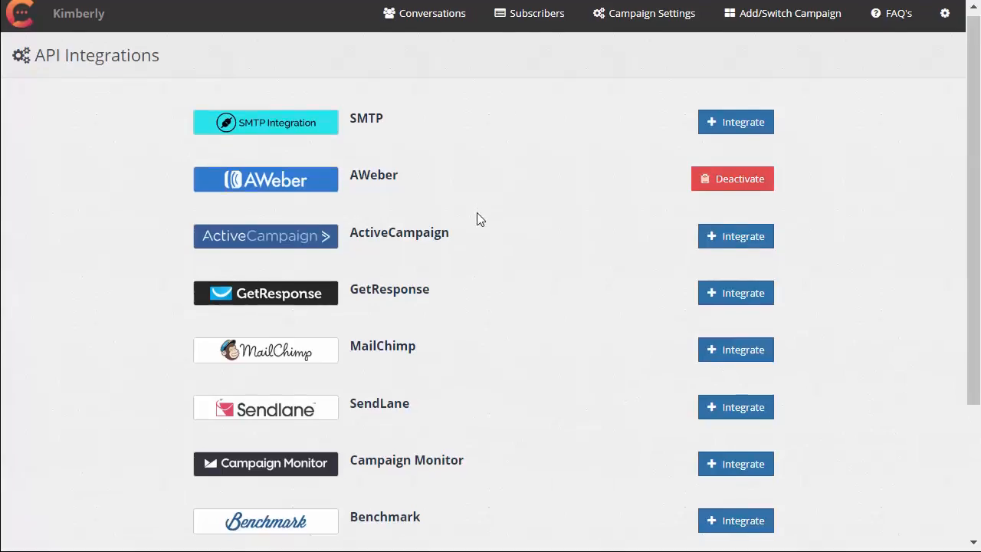
Look through the list of available autoresponder API integrations.
scroll(477, 215, down, 3)
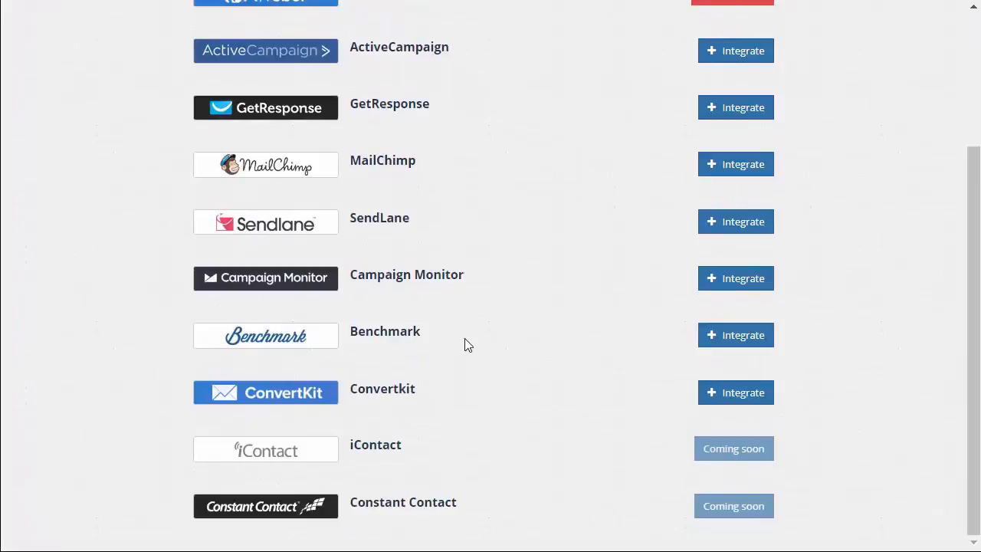
scroll(460, 384, up, 3)
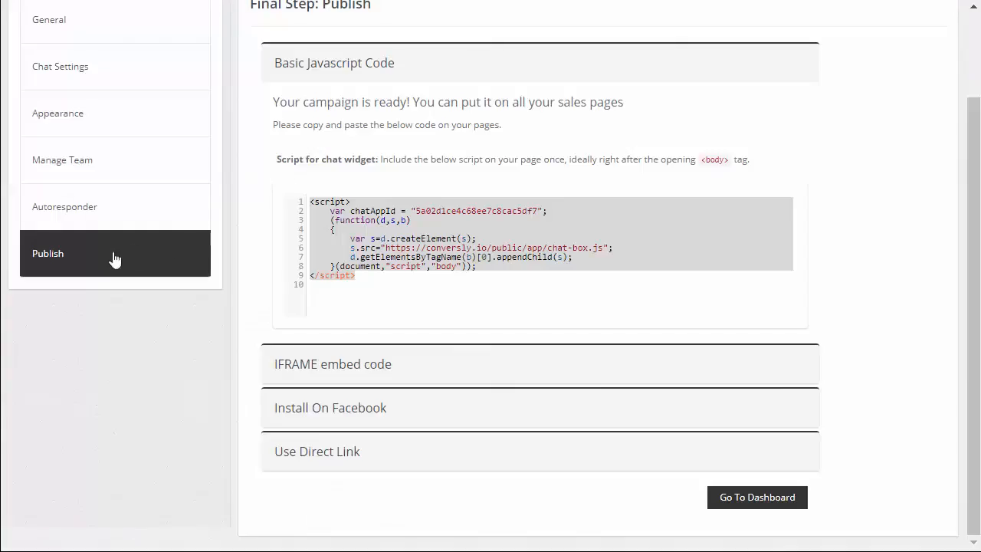
Select the chat widget script in the publish settings and highlight the instruction about placing it after the opening body tag.
scroll(161, 264, up, 2)
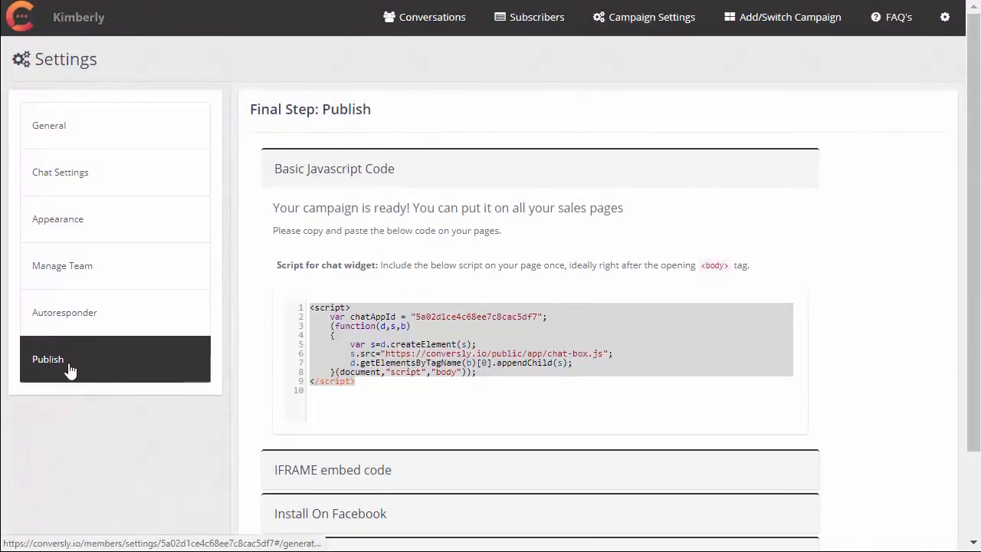
drag(369, 381, 315, 300)
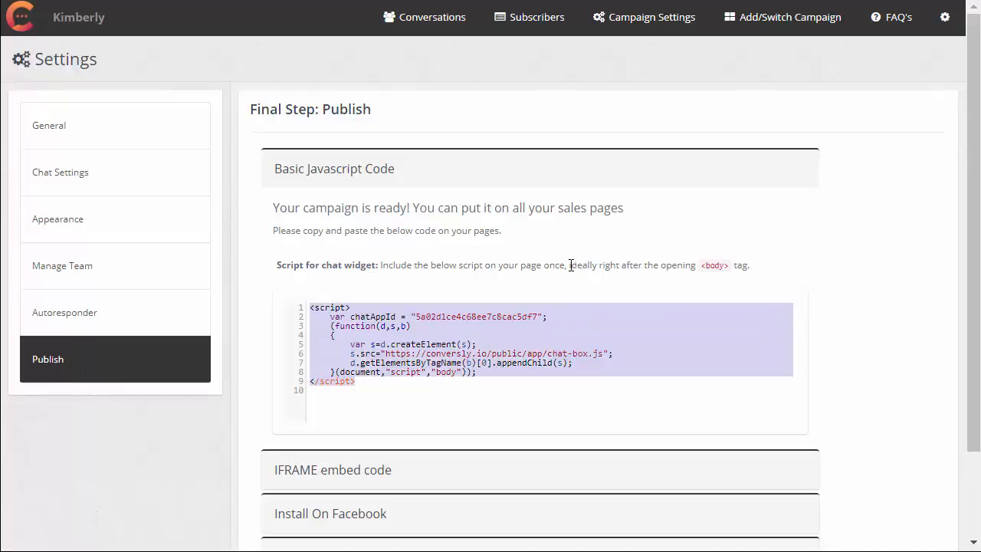
drag(597, 265, 775, 271)
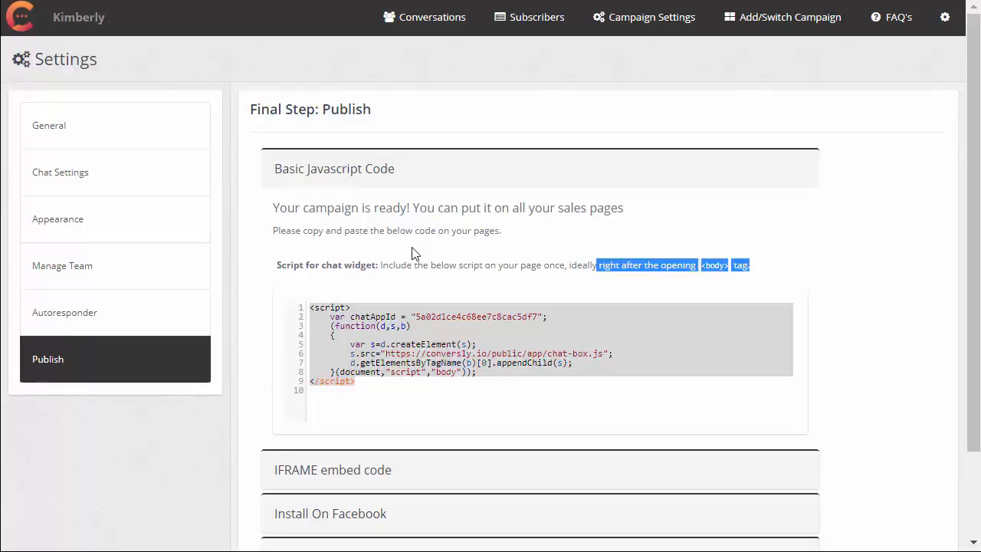
Expand the Use Direct Link publishing option, and return to the campaign dashboard.
scroll(412, 253, down, 2)
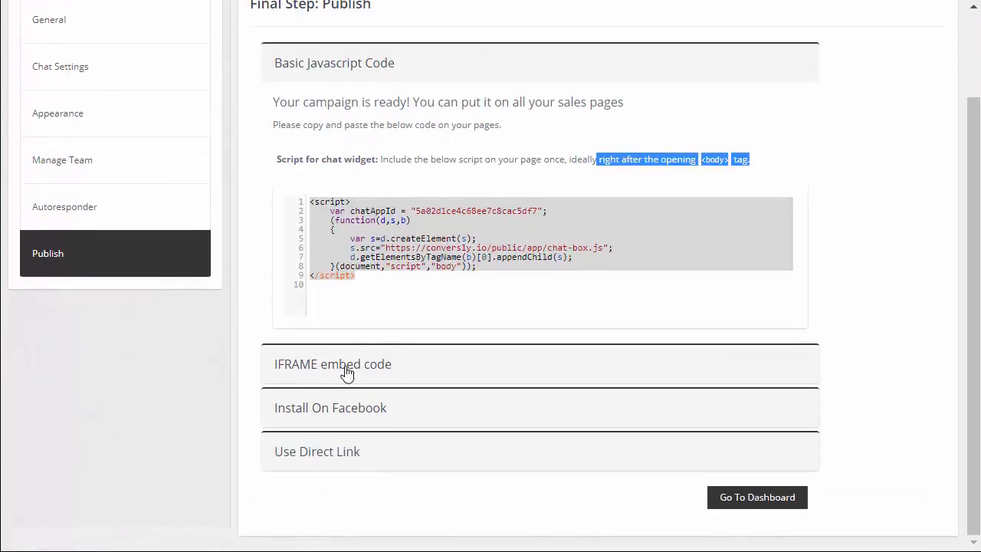
click(325, 459)
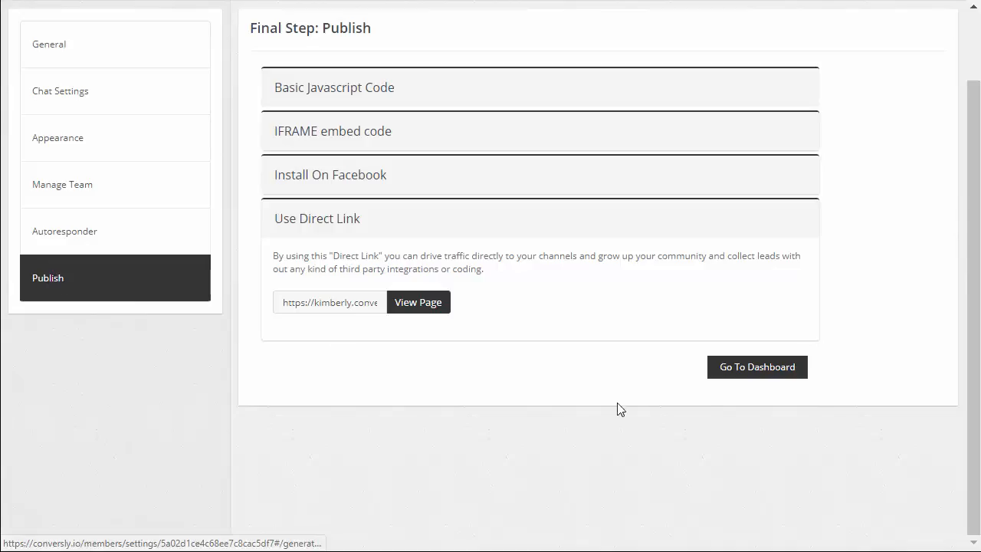
click(755, 372)
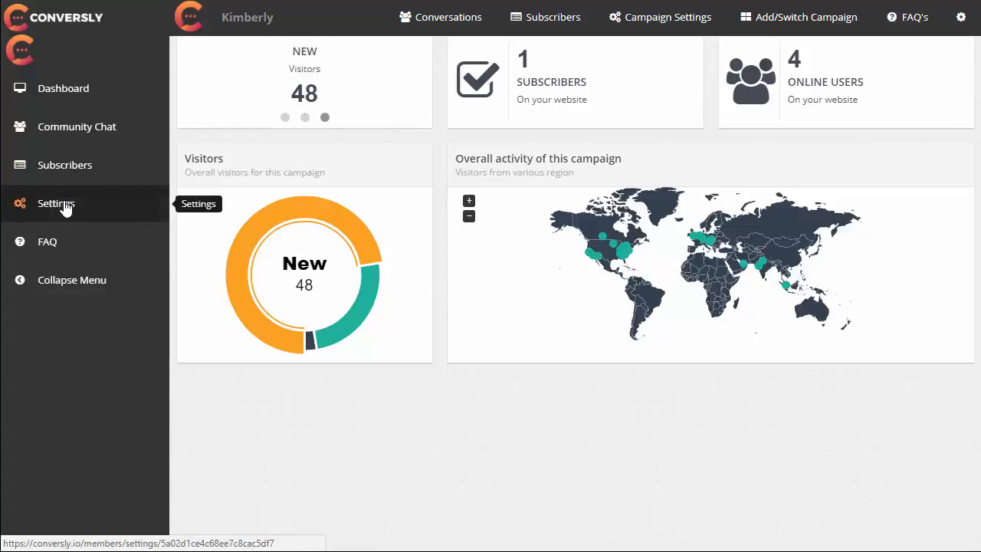
Open the community chat, view the Add New Channel form and close it without saving.
click(69, 133)
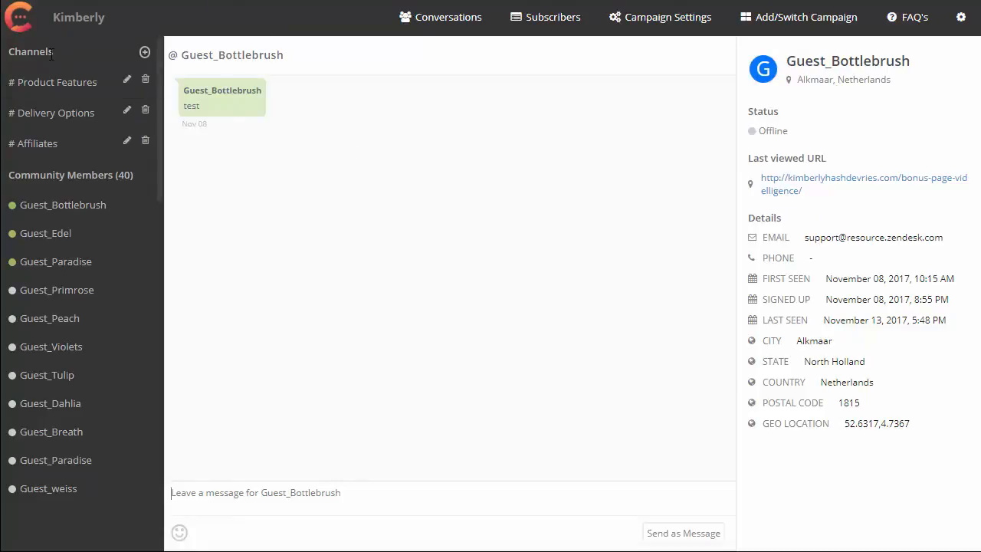
click(145, 55)
click(134, 104)
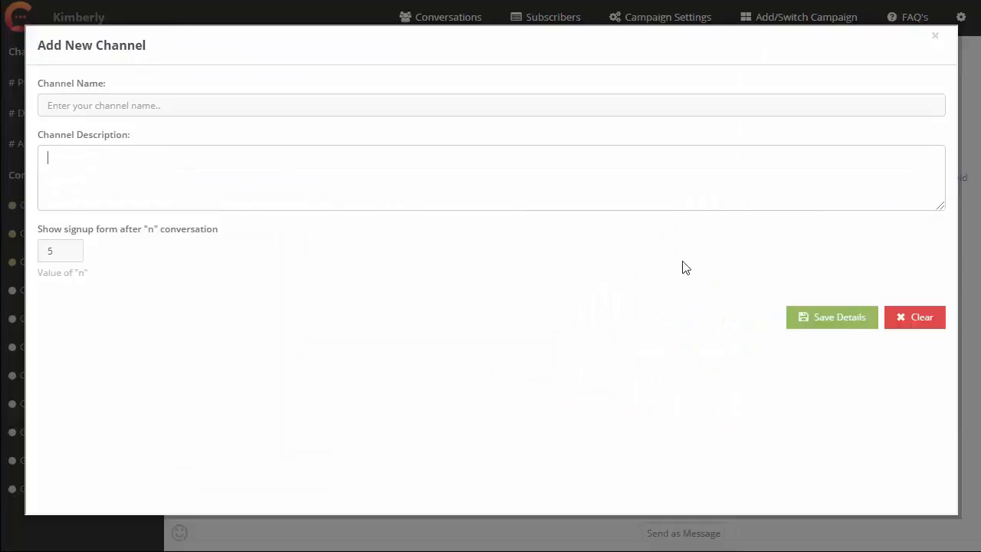
click(935, 36)
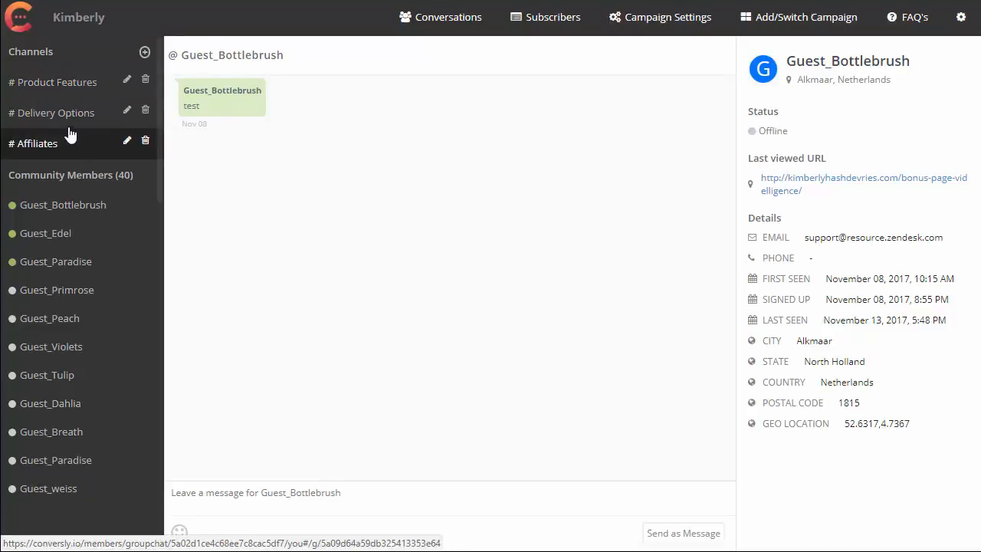
Compare the Product Features channel conversation with the direct conversation of the first community member.
click(61, 82)
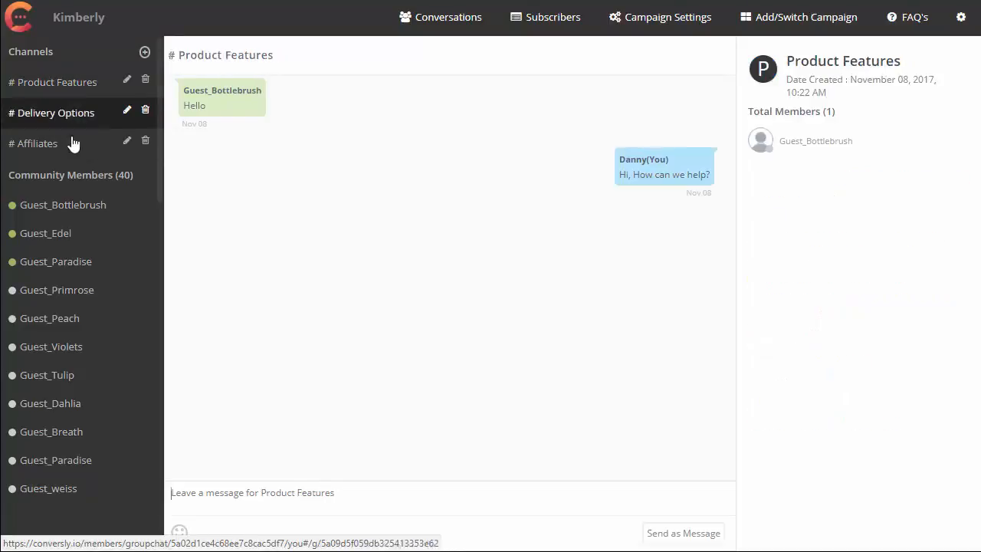
click(70, 213)
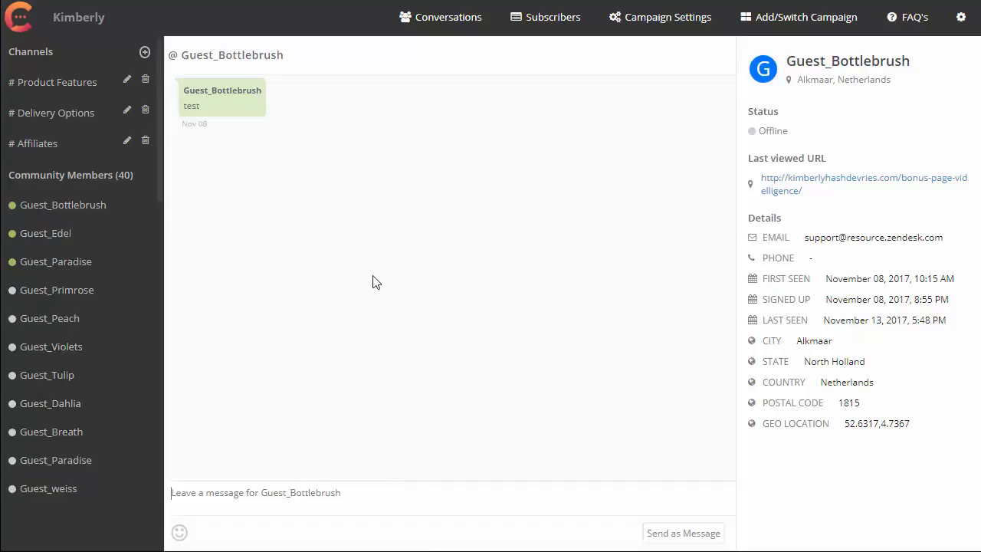
click(52, 94)
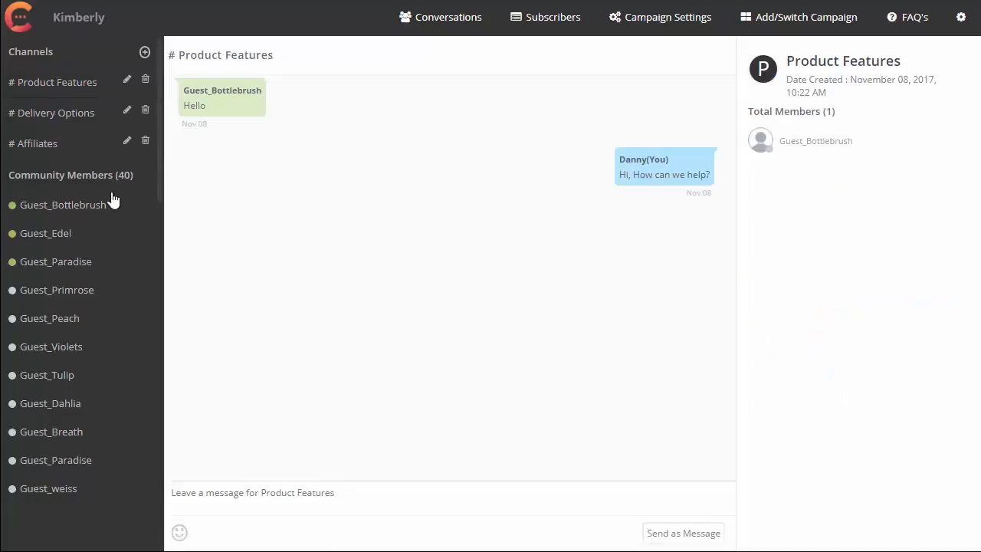
click(77, 214)
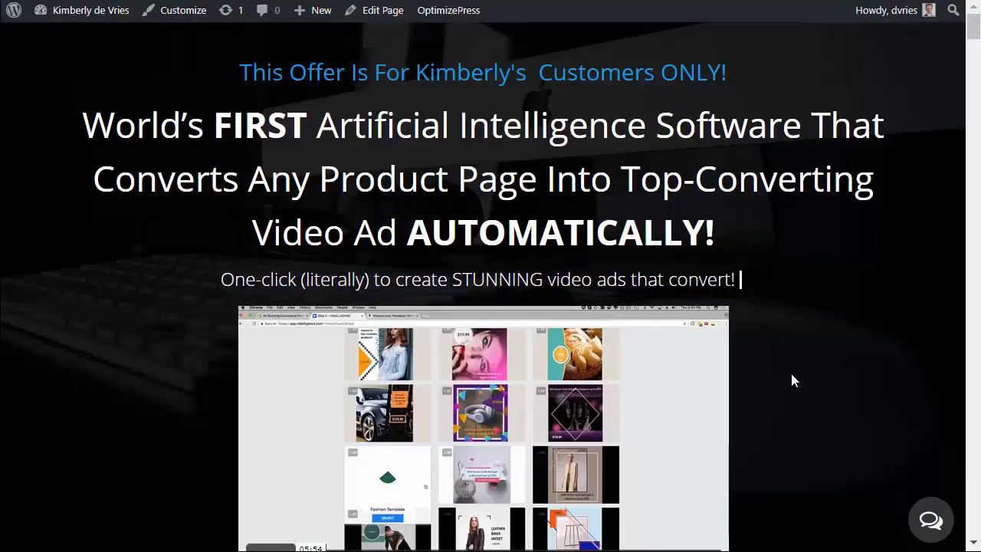
Open the embedded community chat widget on the sales page.
click(931, 521)
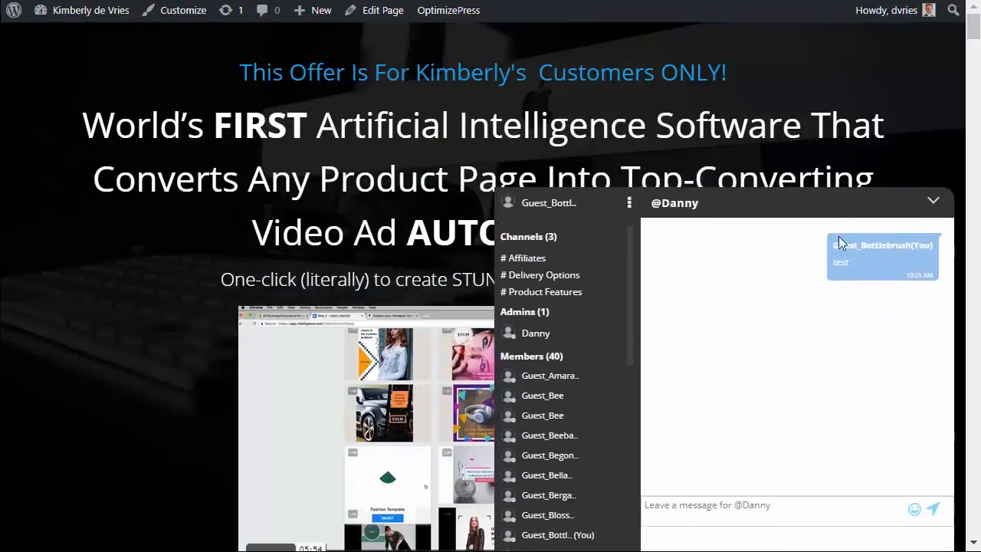